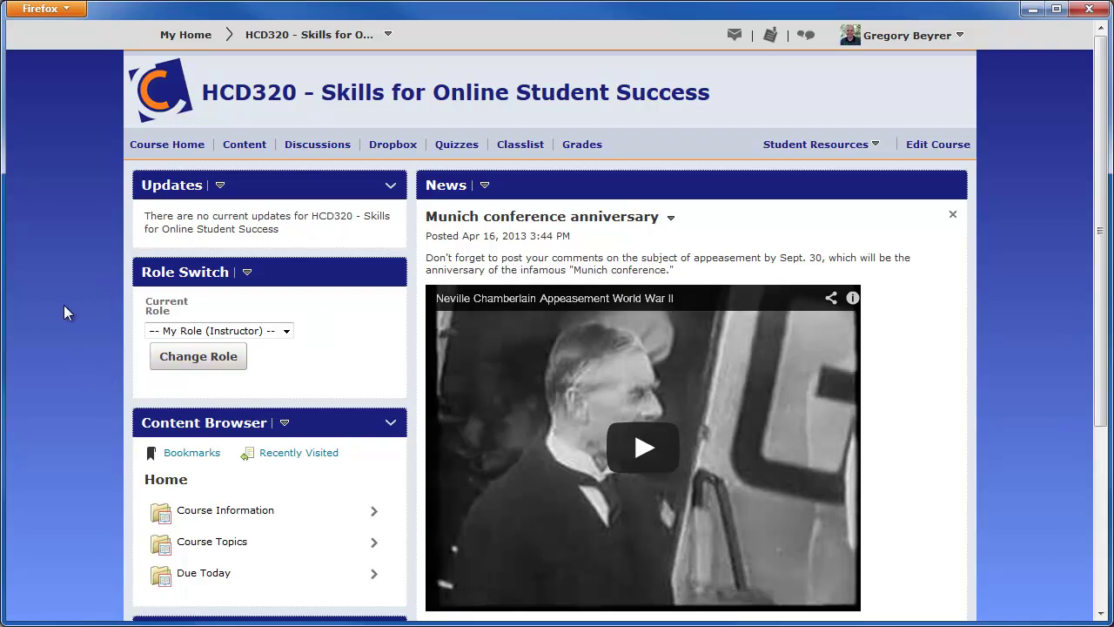
# Open the course homepage for editing and rename it to the instructor's first name followed by "'s home page"
pyautogui.scroll(-3, 644, 435)
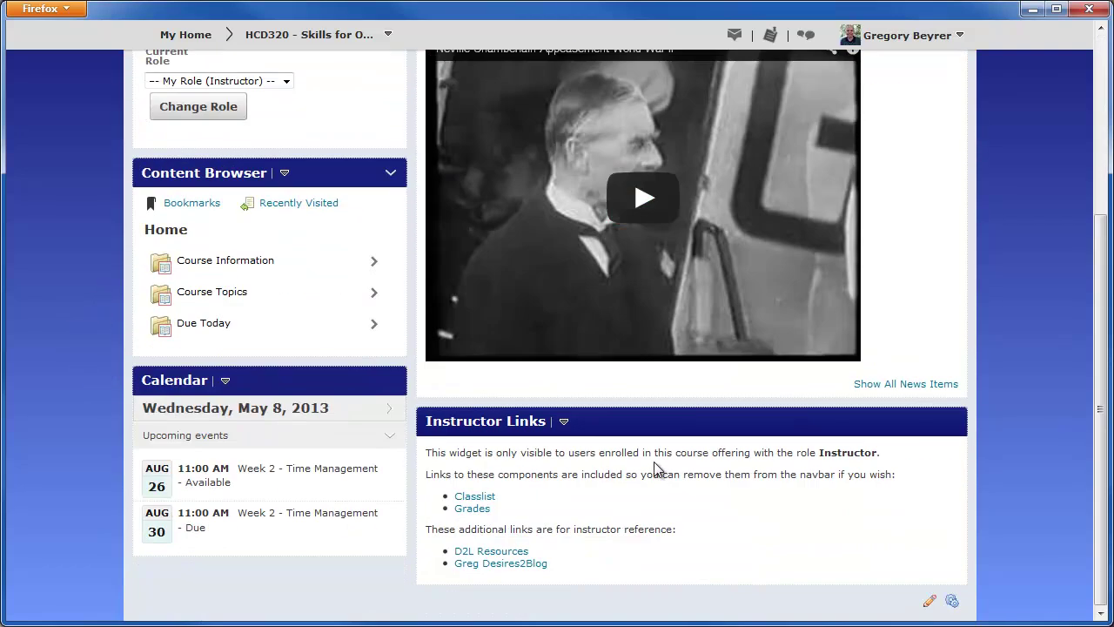
pyautogui.click(931, 601)
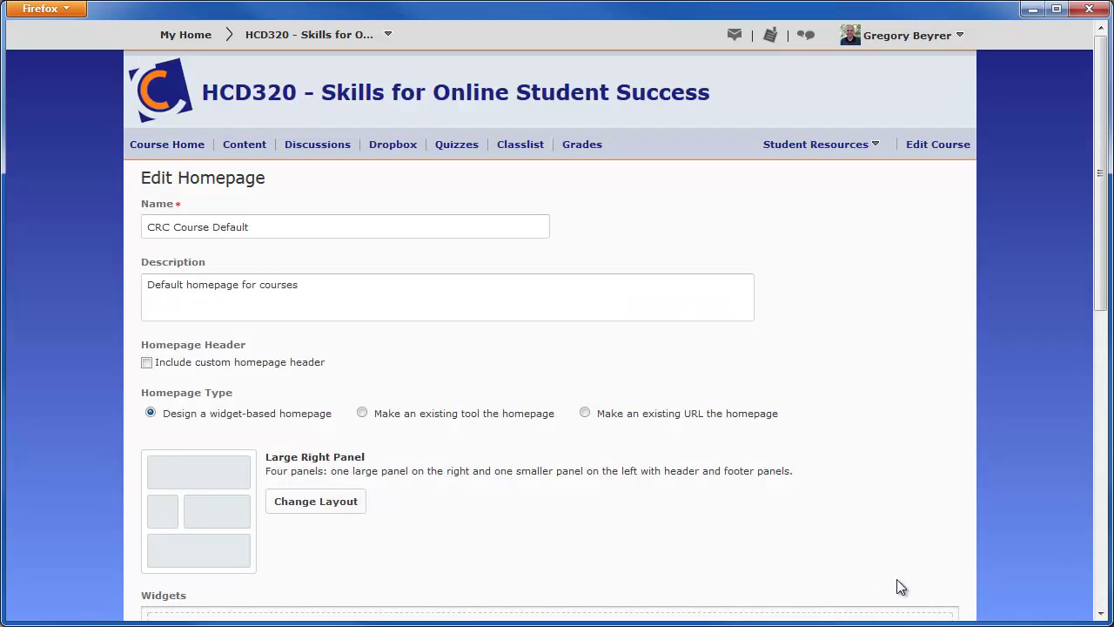
pyautogui.moveTo(251, 228); pyautogui.dragTo(37, 218)
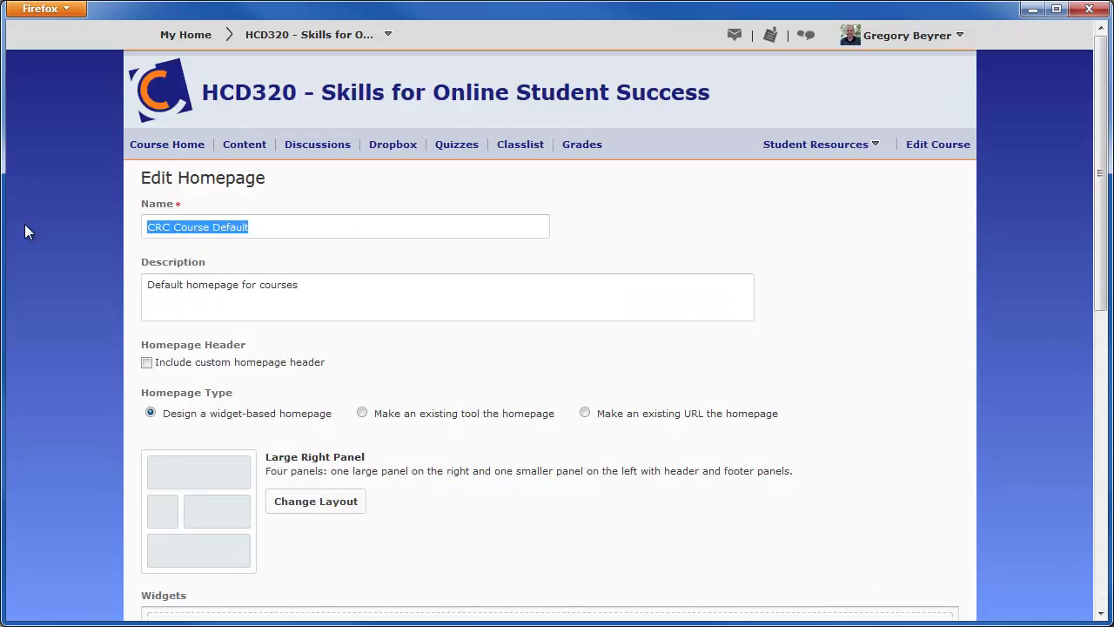
pyautogui.write('Greg')
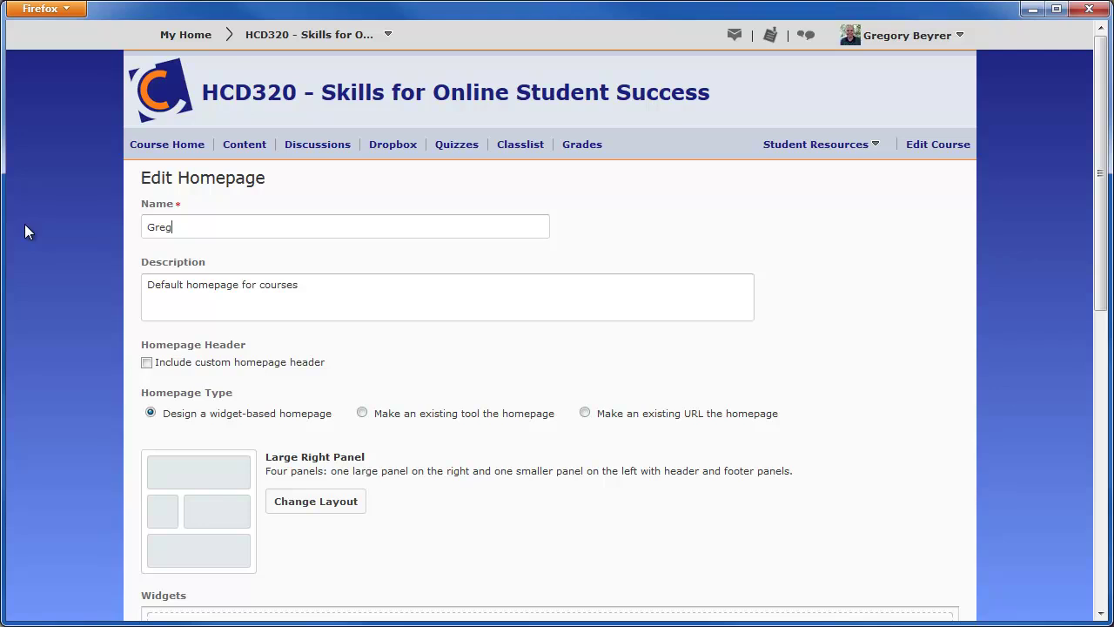
pyautogui.write("'s home page")
# Include a custom homepage header reading "Welcome class to our course offering in Desire2Learn"
pyautogui.click(210, 369)
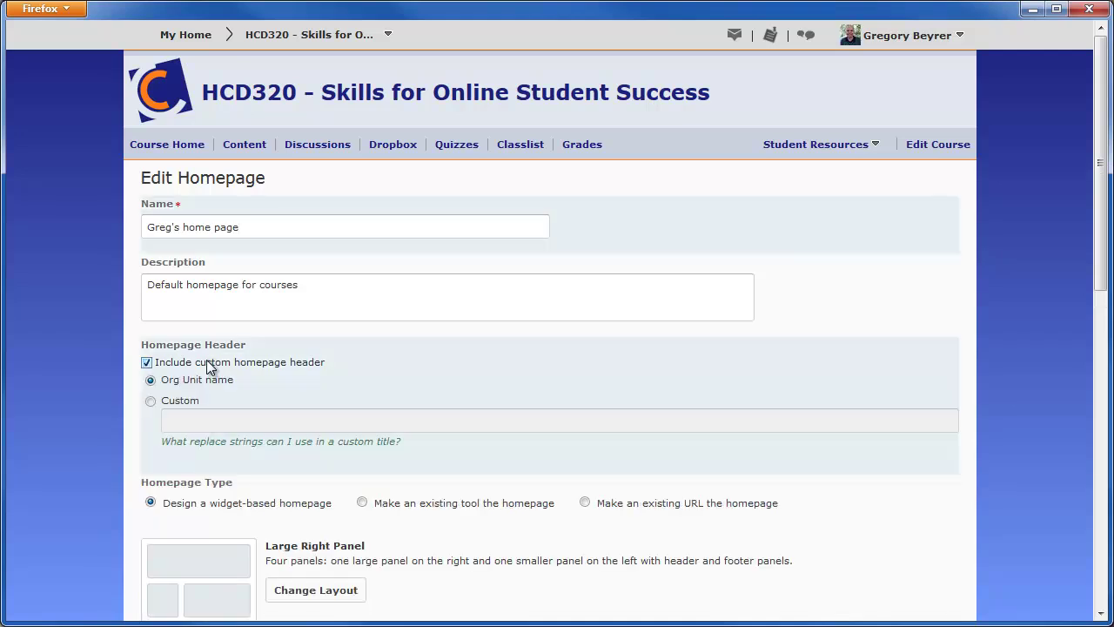
pyautogui.click(179, 401)
pyautogui.write('Welcome class to ')
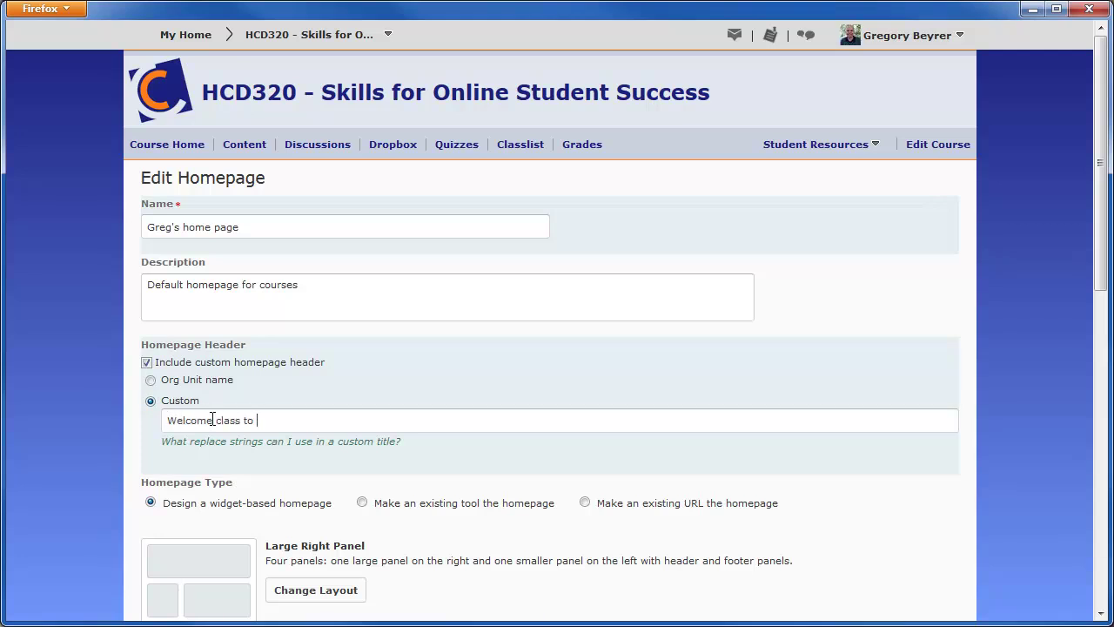
pyautogui.write('to our course offering in Desire2Learn')
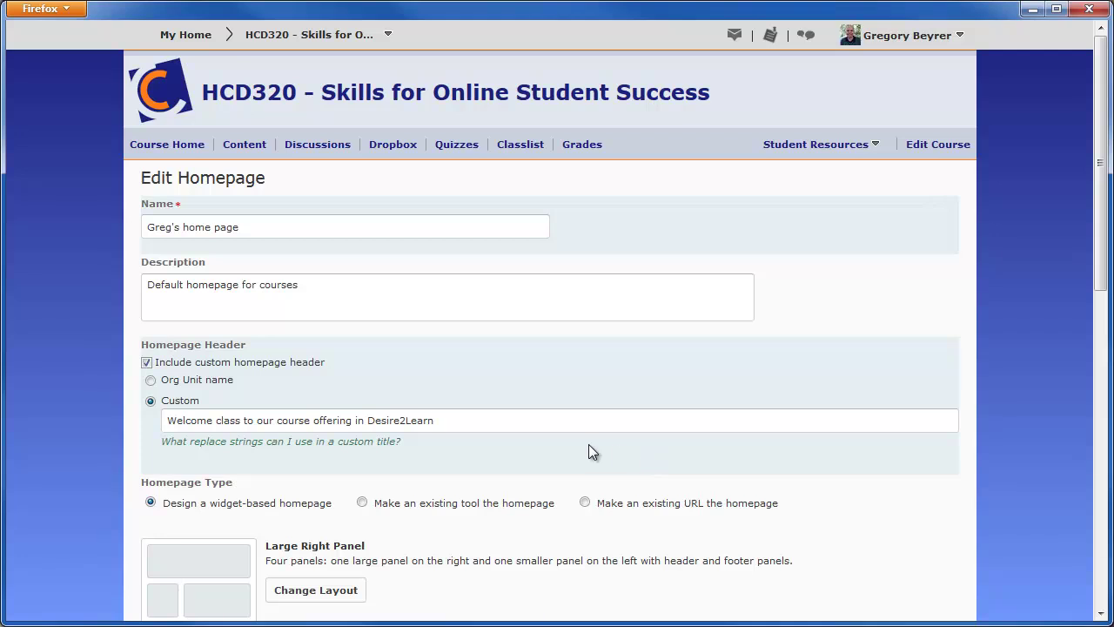
# Move the Role Switch widget from the small side panel into the full-width header panel of the homepage layout
pyautogui.scroll(-5, 589, 443)
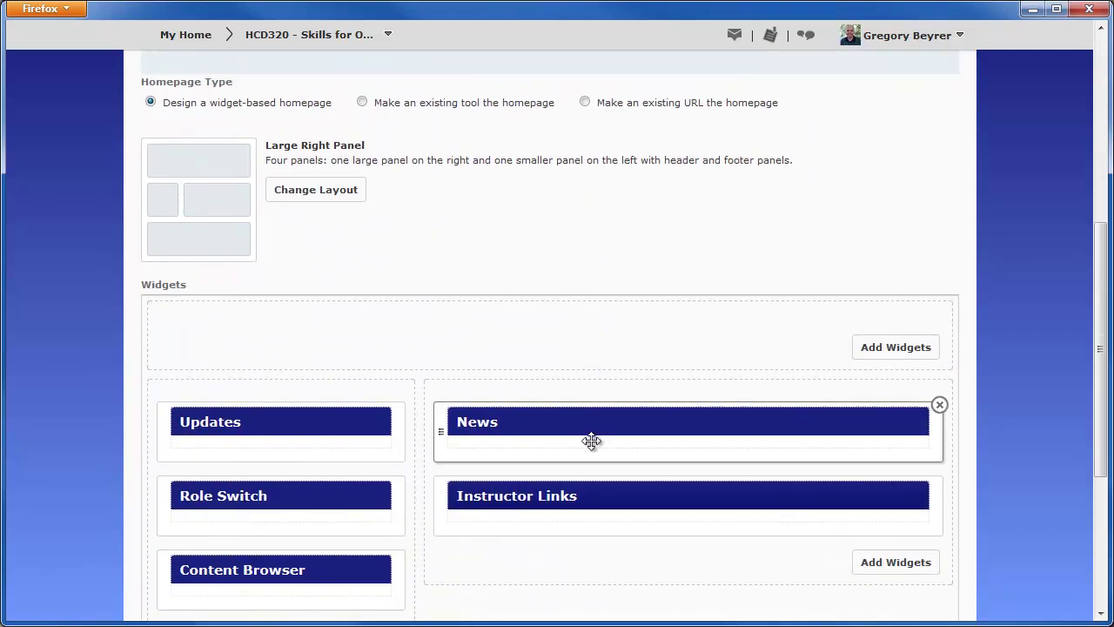
pyautogui.scroll(-4, 591, 440)
pyautogui.scroll(2, 585, 435)
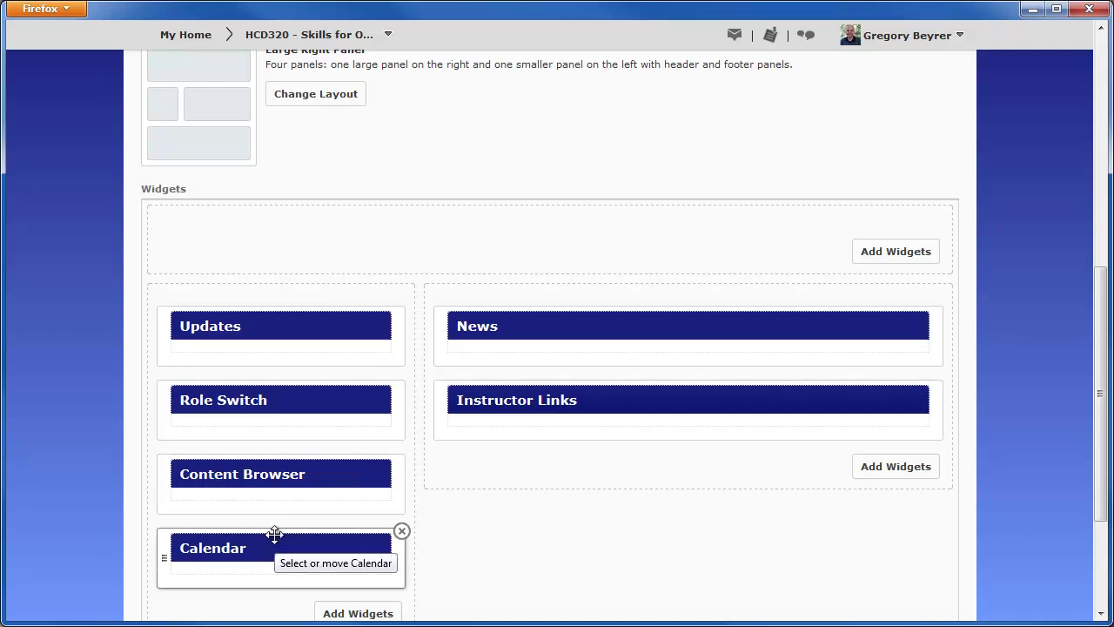
pyautogui.moveTo(288, 412); pyautogui.dragTo(351, 246)
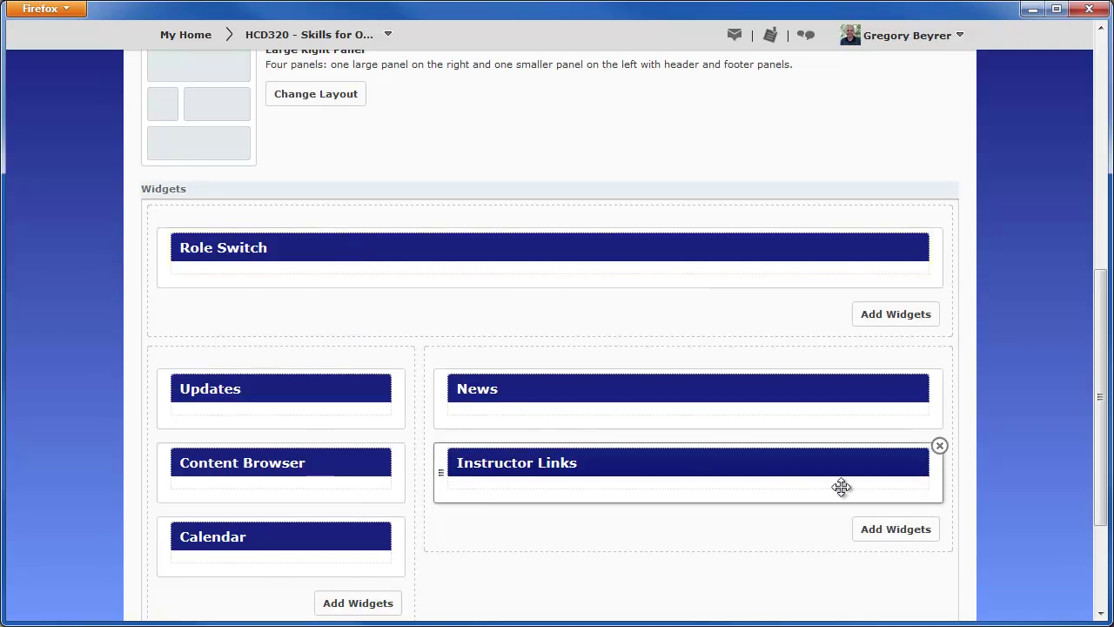
# Add the Google Search widget to the large panel below Instructor Links, and remove it again
pyautogui.scroll(-2, 502, 552)
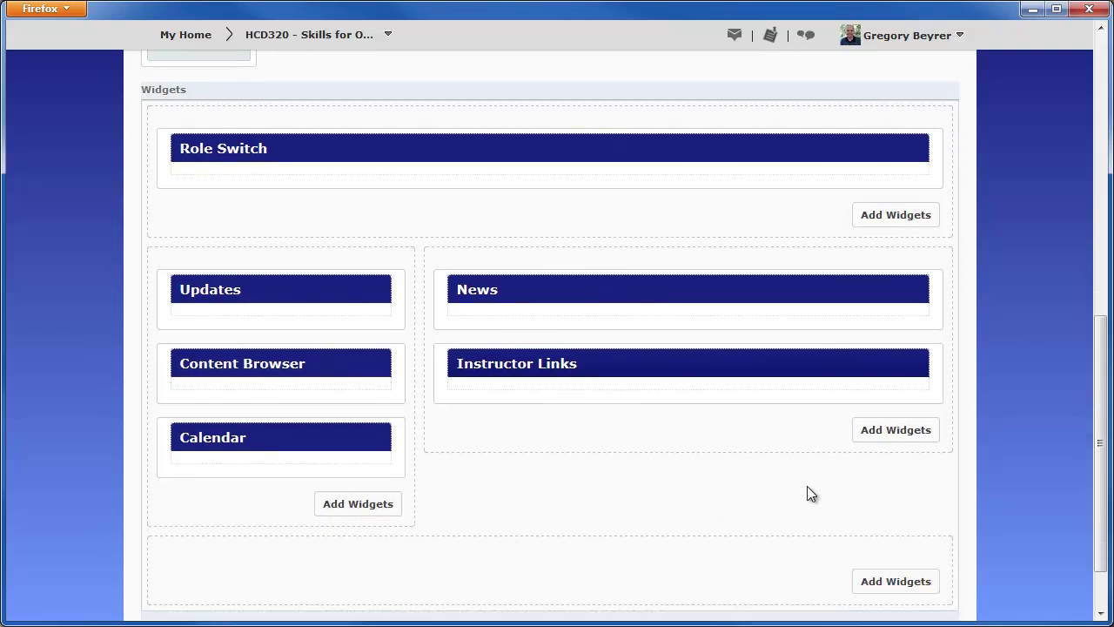
pyautogui.click(882, 432)
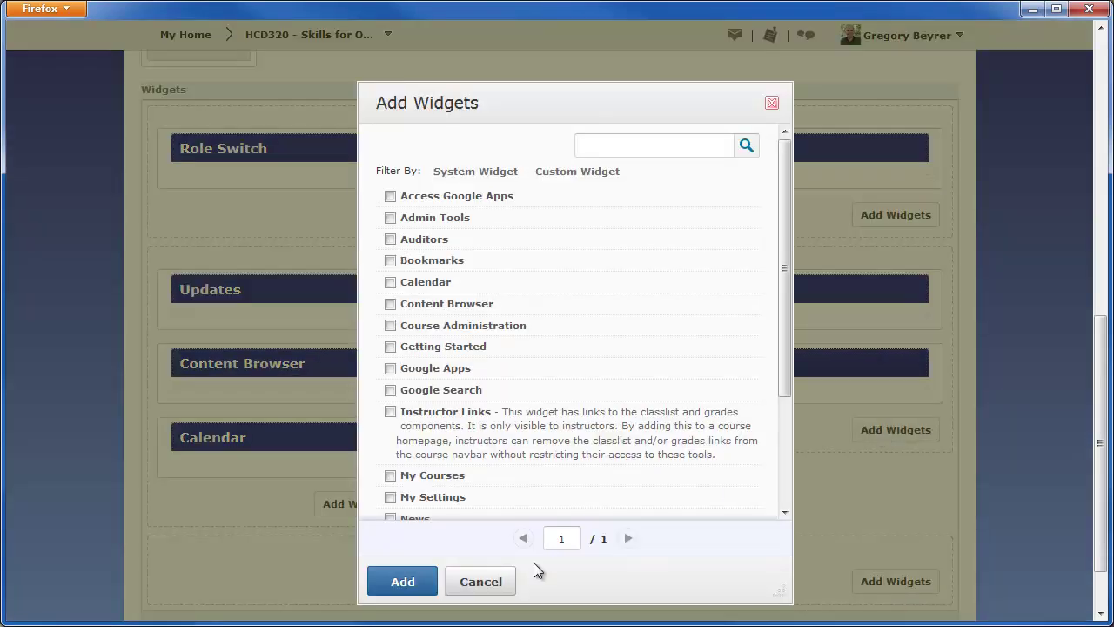
pyautogui.click(391, 391)
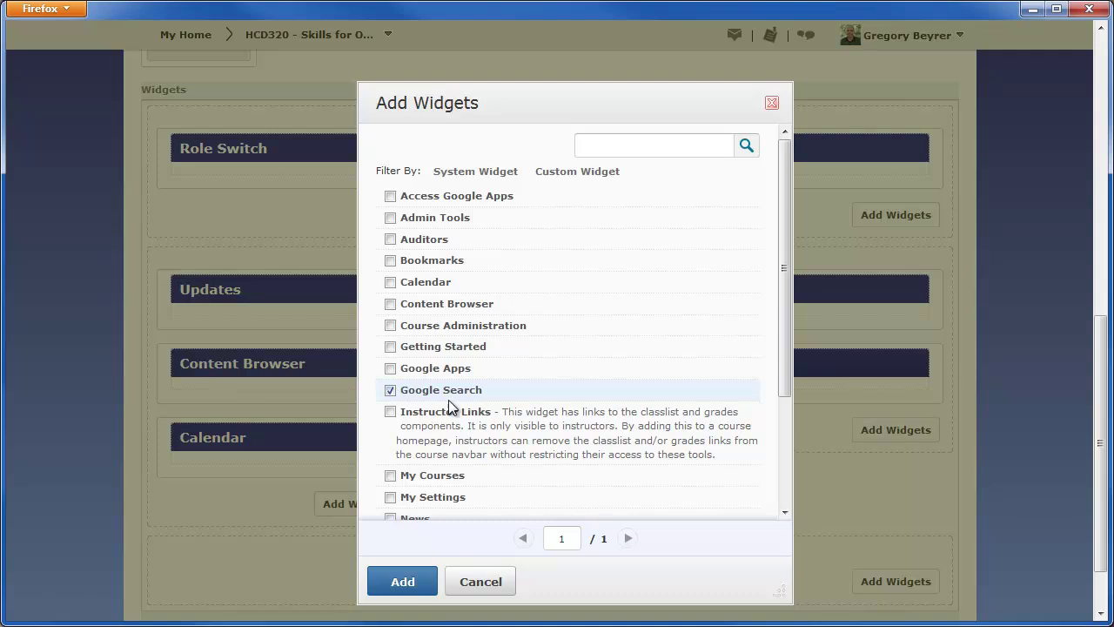
pyautogui.click(405, 586)
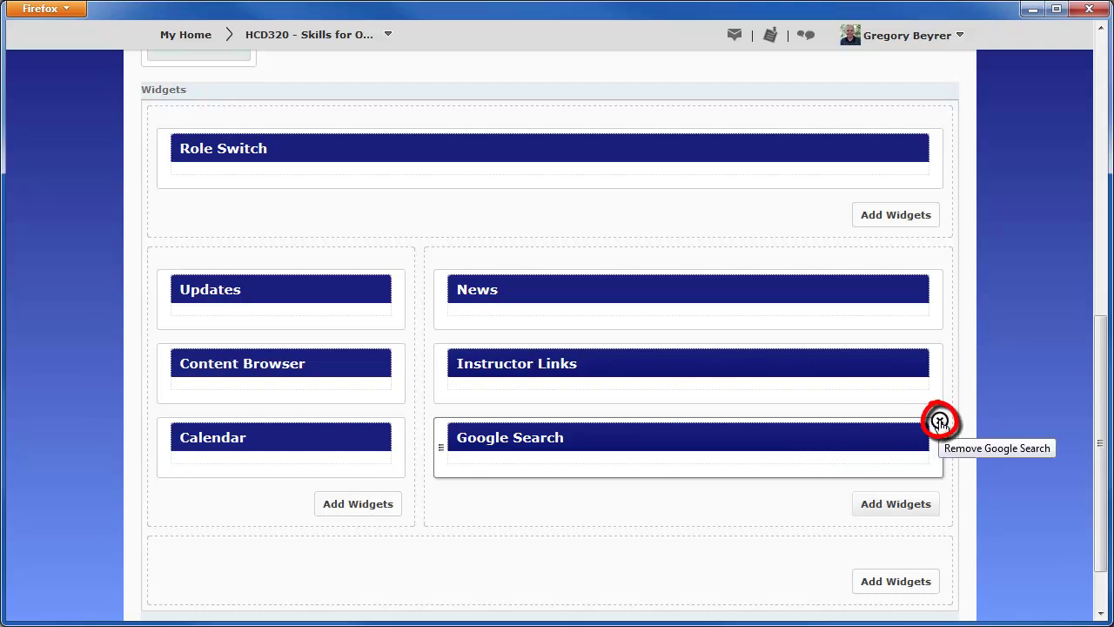
pyautogui.click(940, 422)
# Save the homepage with its custom header and rearranged widgets, keeping it open for editing
pyautogui.scroll(-2, 995, 464)
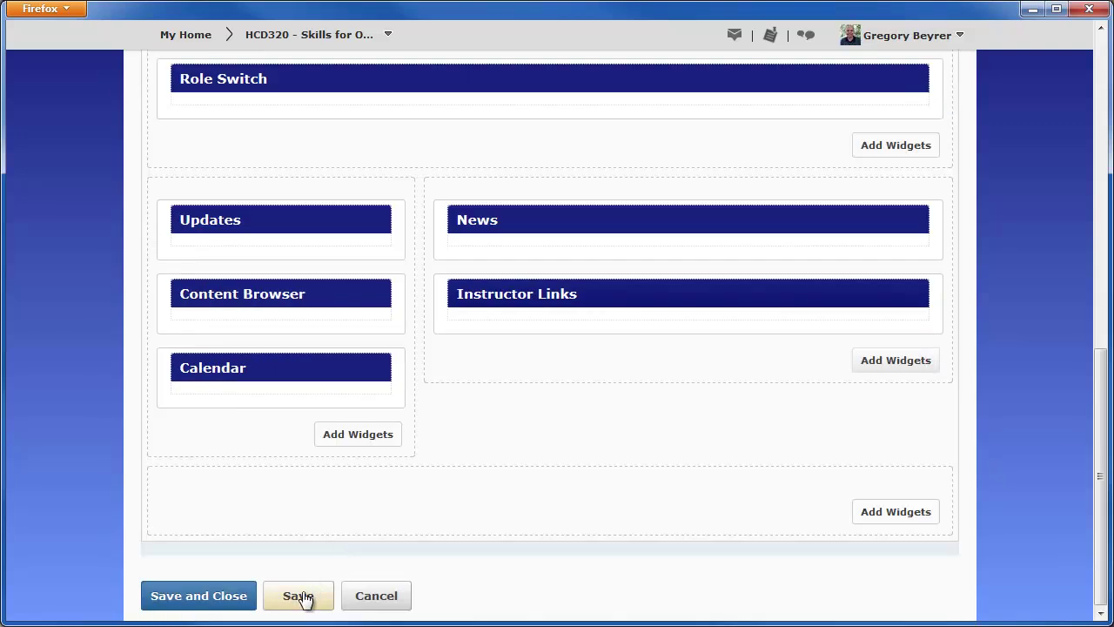
pyautogui.click(298, 596)
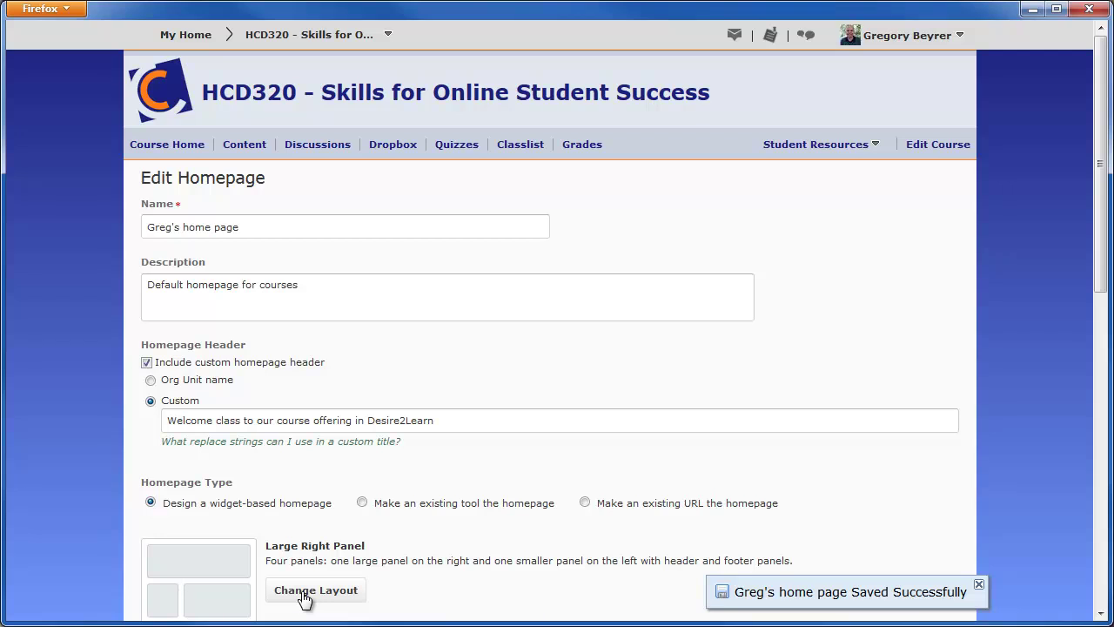
pyautogui.scroll(-10, 302, 583)
pyautogui.scroll(-1, 282, 572)
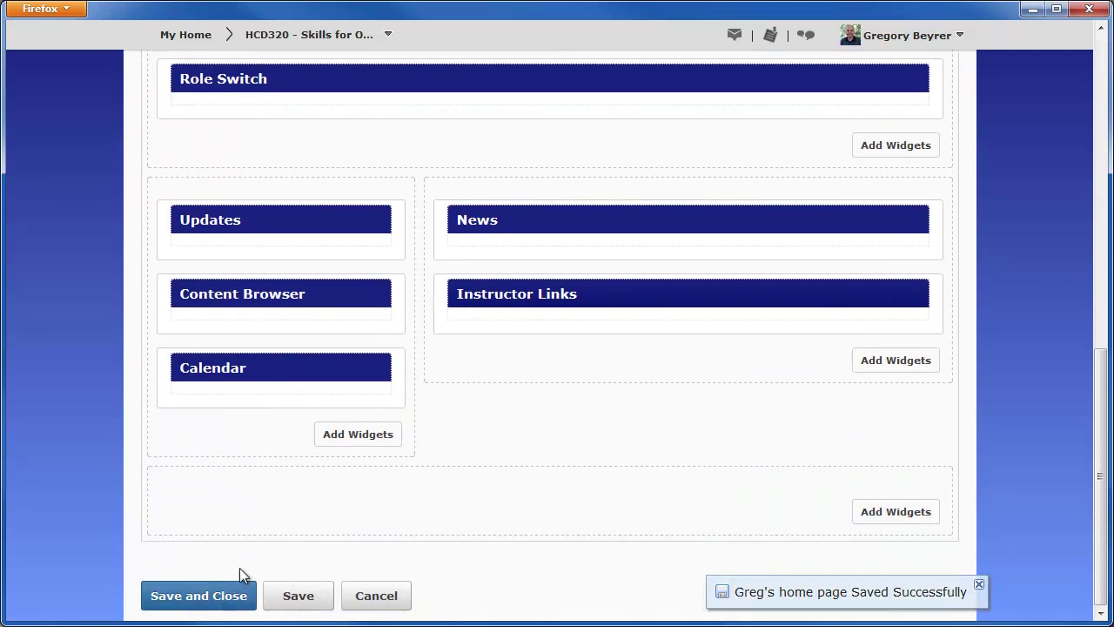
pyautogui.scroll(10, 269, 490)
pyautogui.scroll(3, 272, 491)
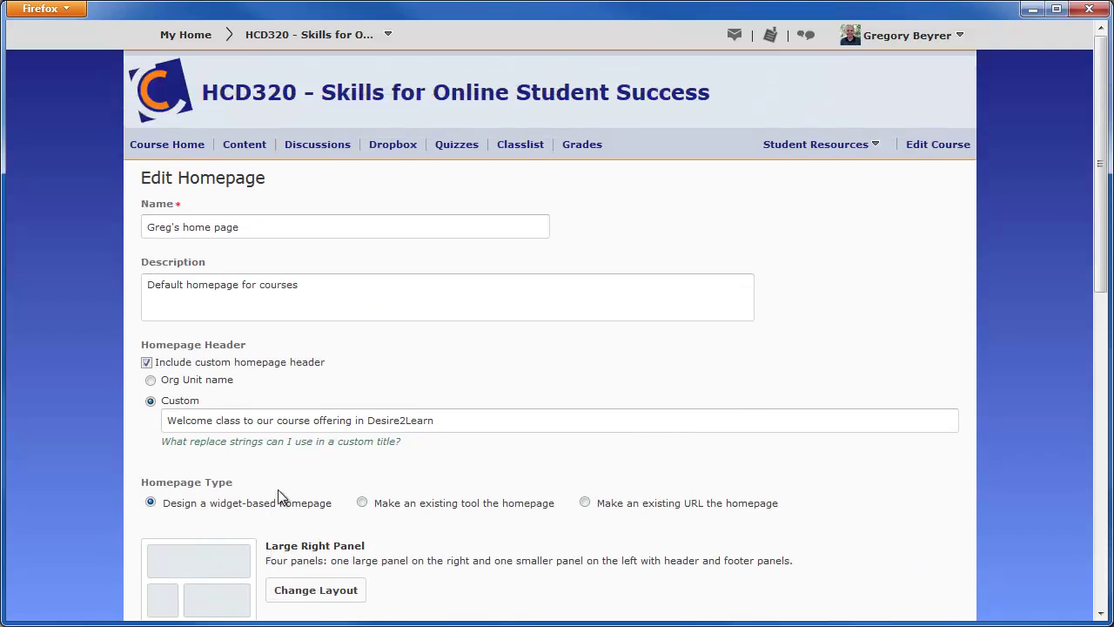
# Create a new custom widget for the course and name it "Course Text"
pyautogui.click(939, 152)
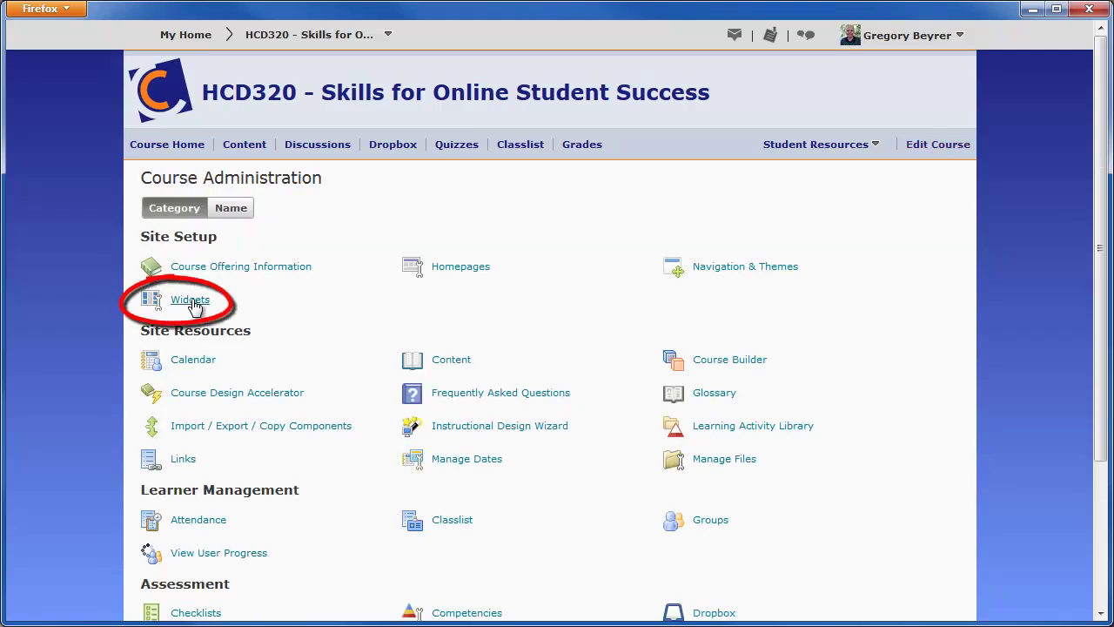
pyautogui.click(190, 300)
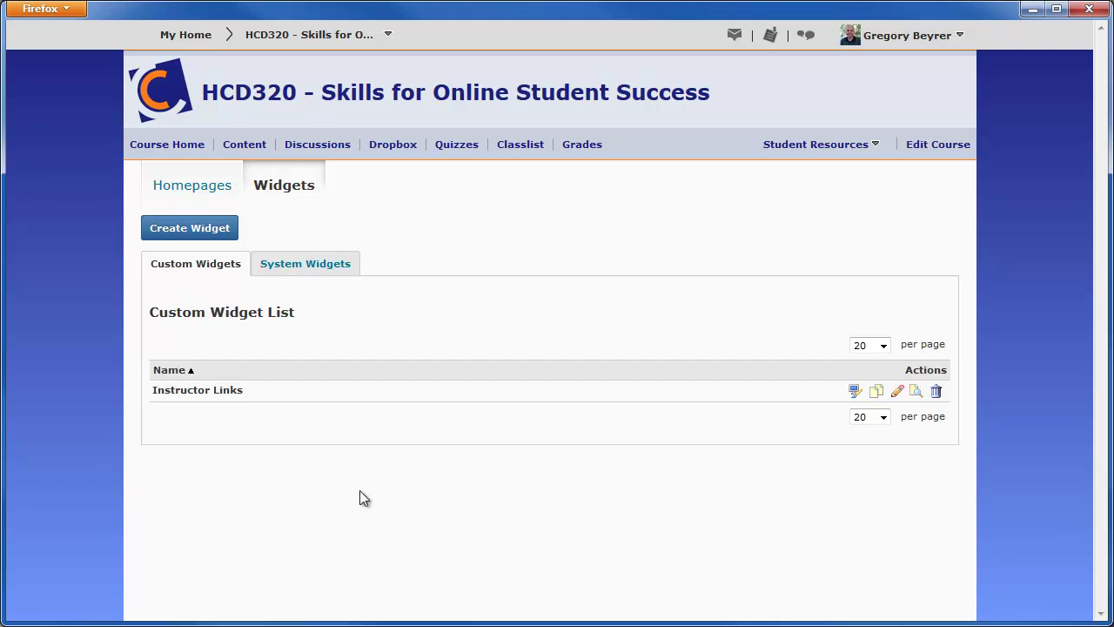
pyautogui.click(189, 228)
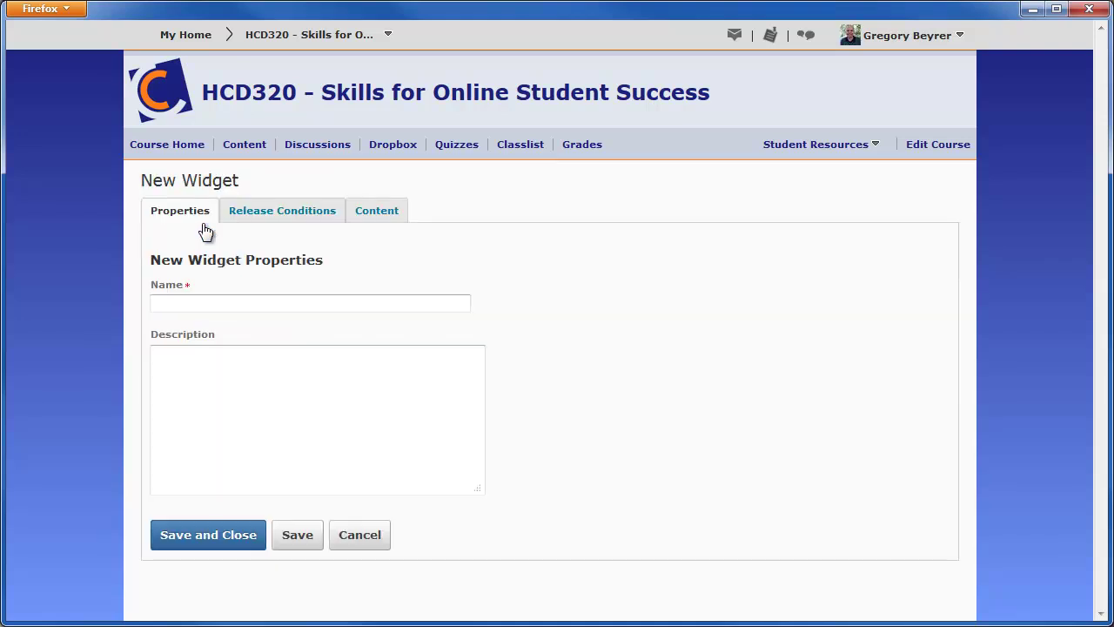
pyautogui.click(181, 305)
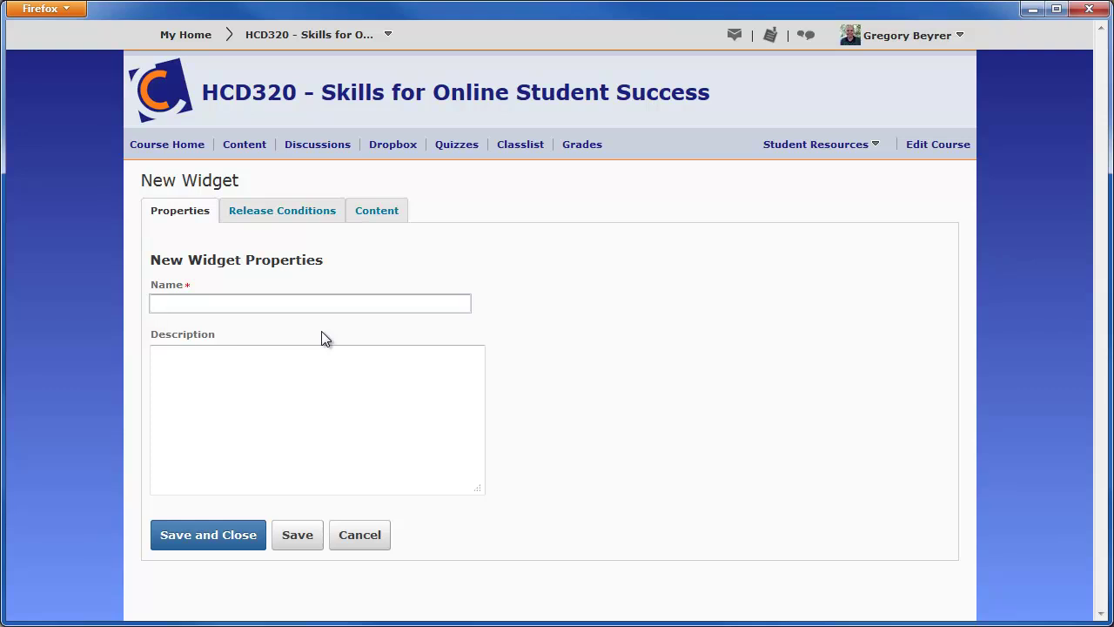
pyautogui.write('Course Text')
pyautogui.click(345, 365)
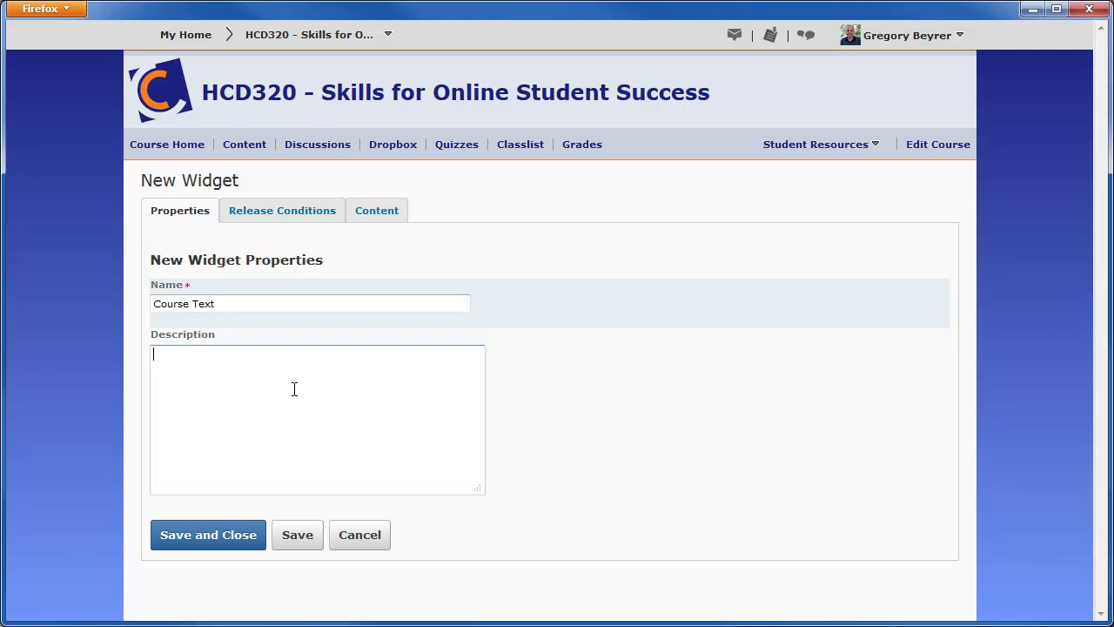
# Fill the widget's content with "For this course the following text will be used:", the book How to Be a Successful Student and its cover, and save it
pyautogui.click(384, 218)
pyautogui.write('For this course the followign')
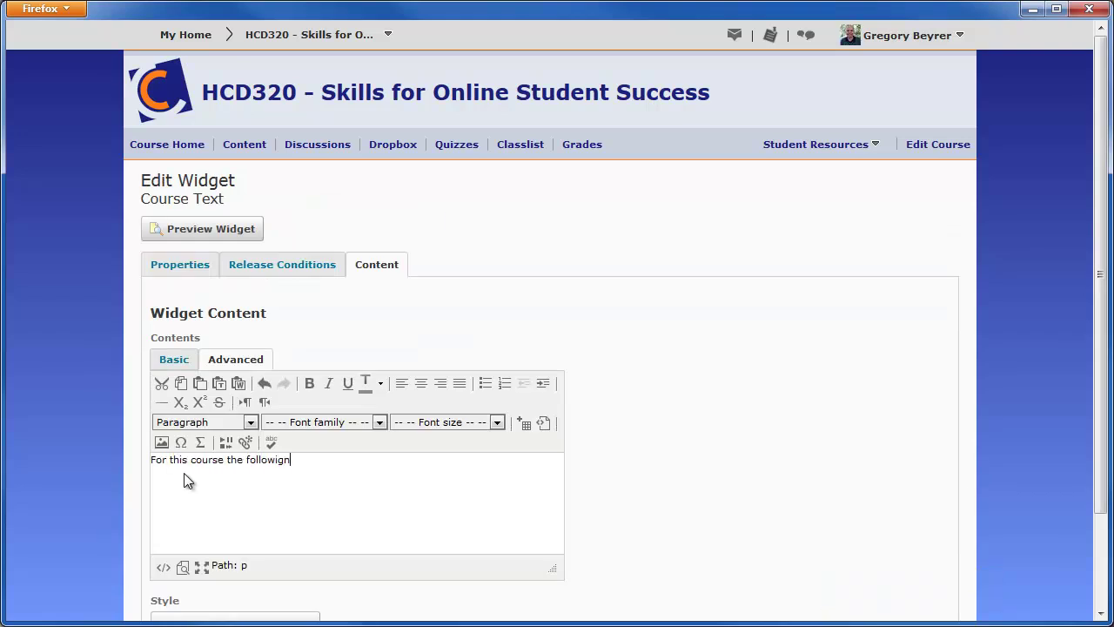
pyautogui.press('BackSpace')
pyautogui.write('g tex')
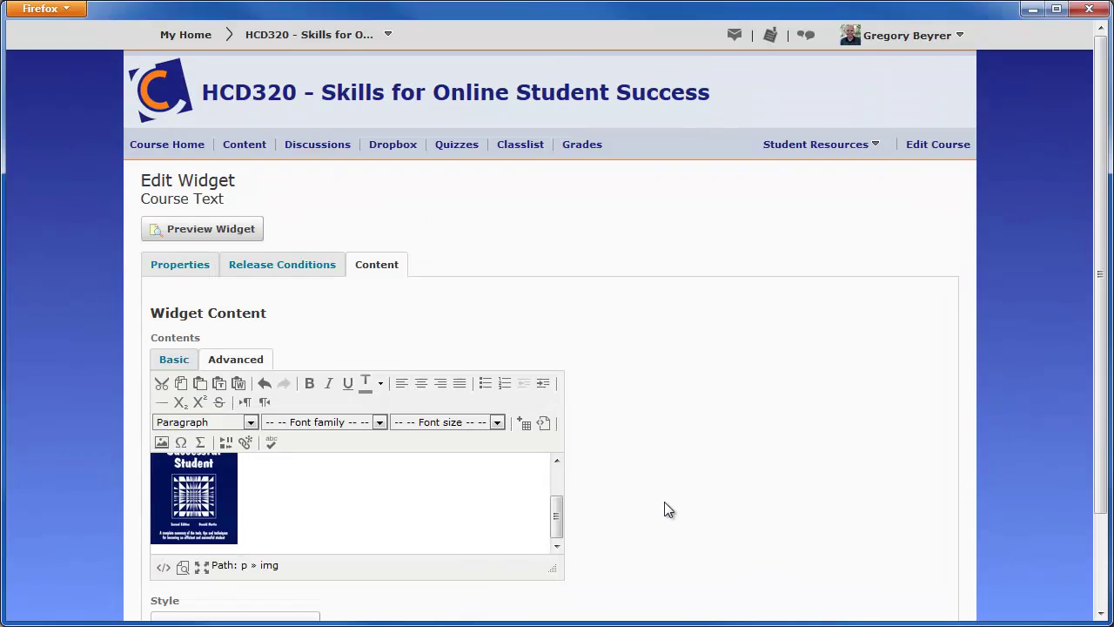
pyautogui.scroll(-3, 592, 487)
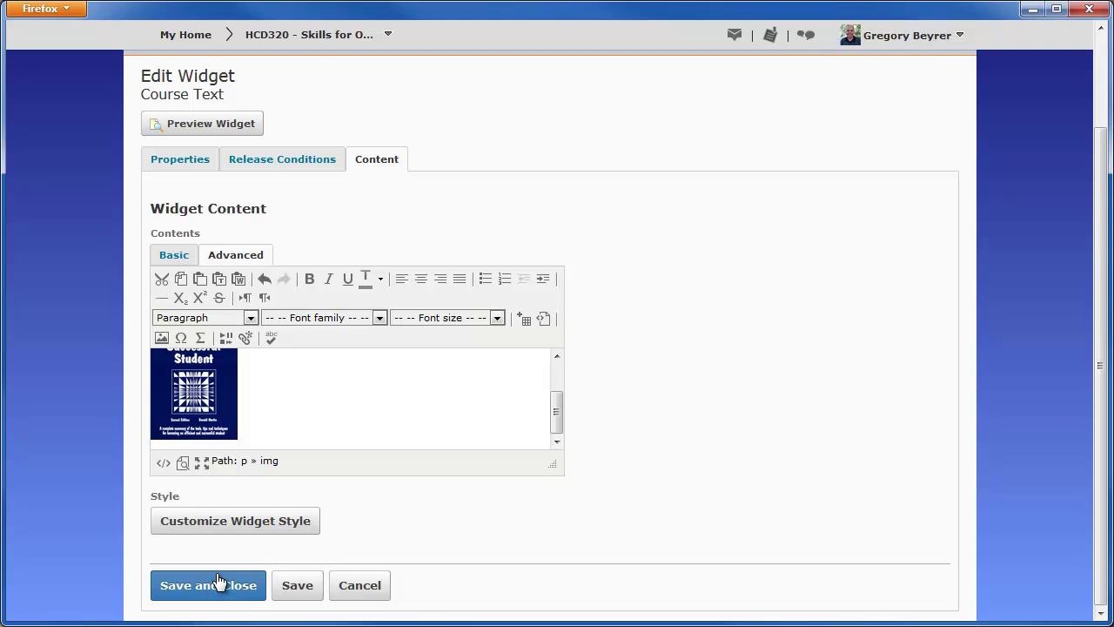
pyautogui.click(217, 581)
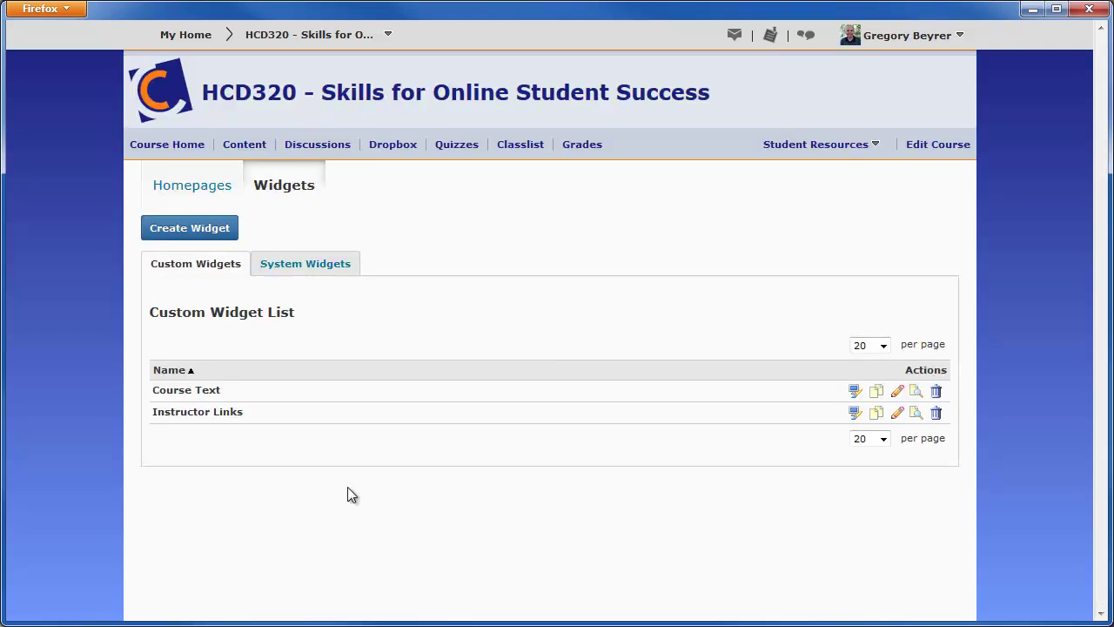
# Add the custom Course Text widget to the small side panel of the active homepage, directly below Updates
pyautogui.click(203, 191)
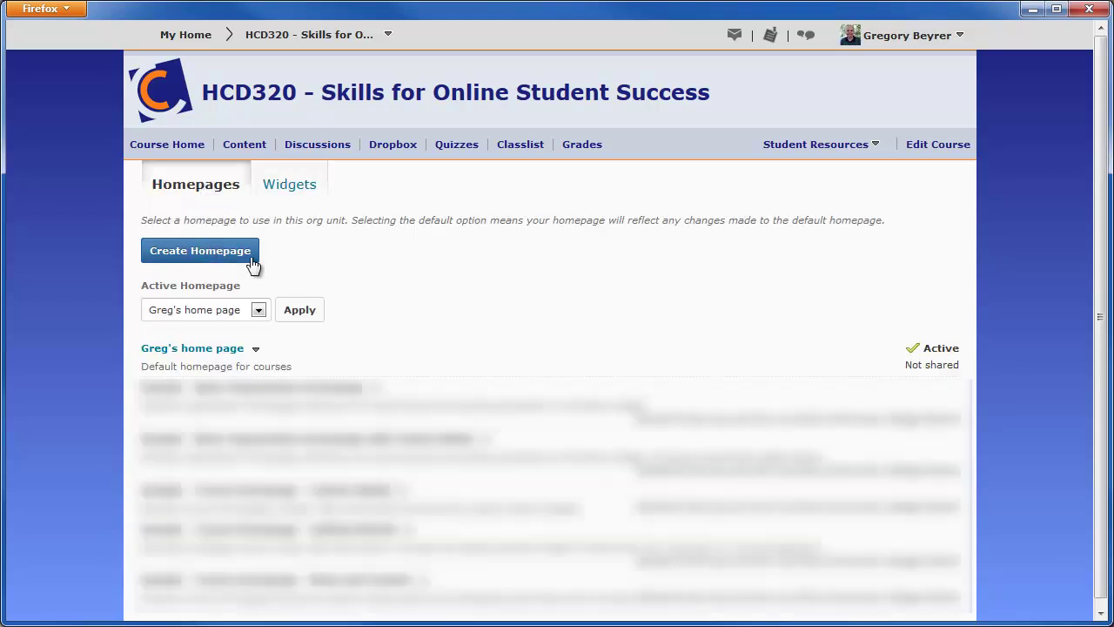
pyautogui.click(217, 352)
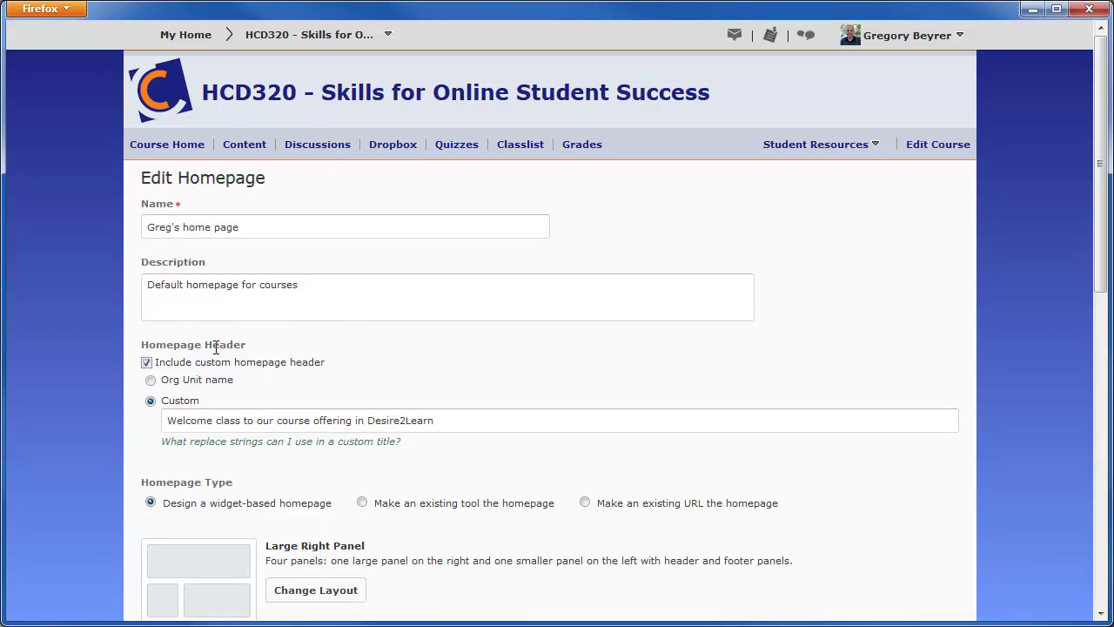
pyautogui.scroll(-8, 446, 405)
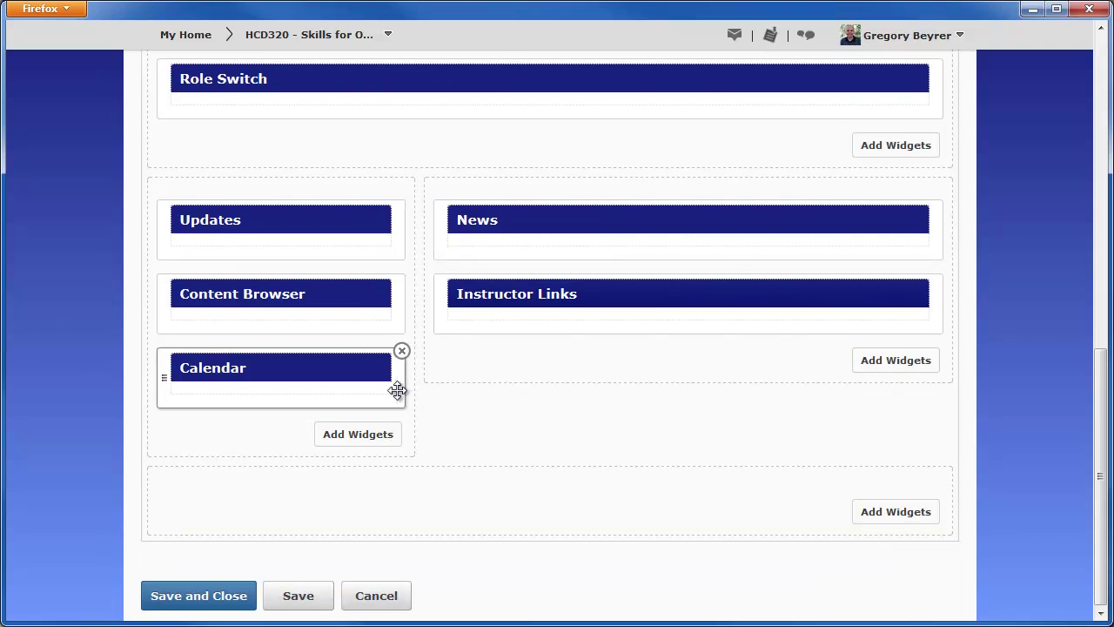
pyautogui.click(365, 437)
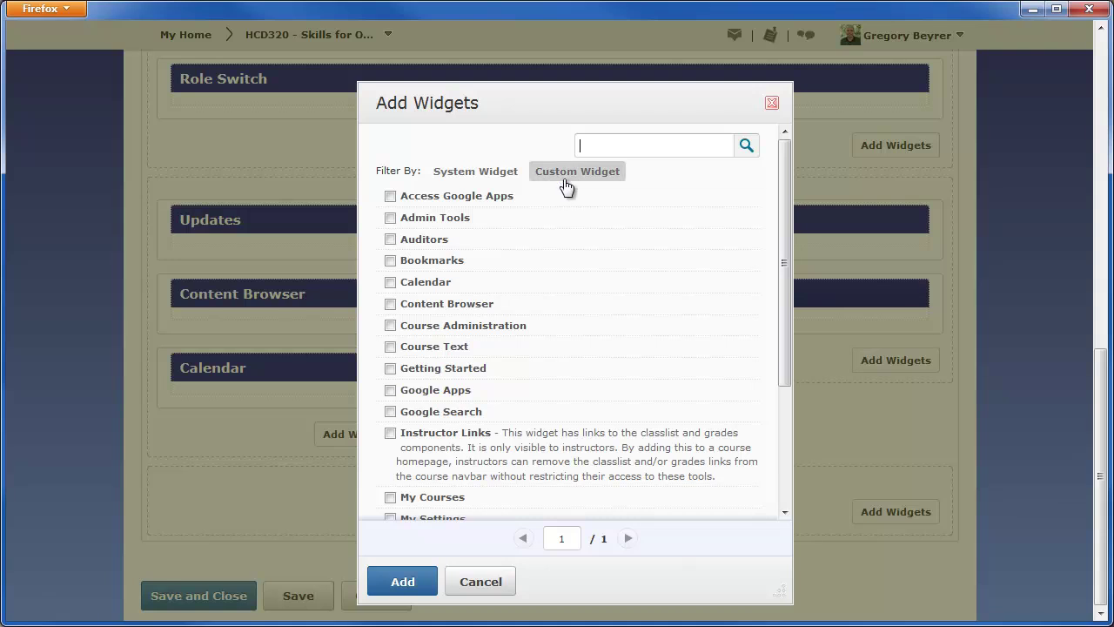
pyautogui.click(568, 174)
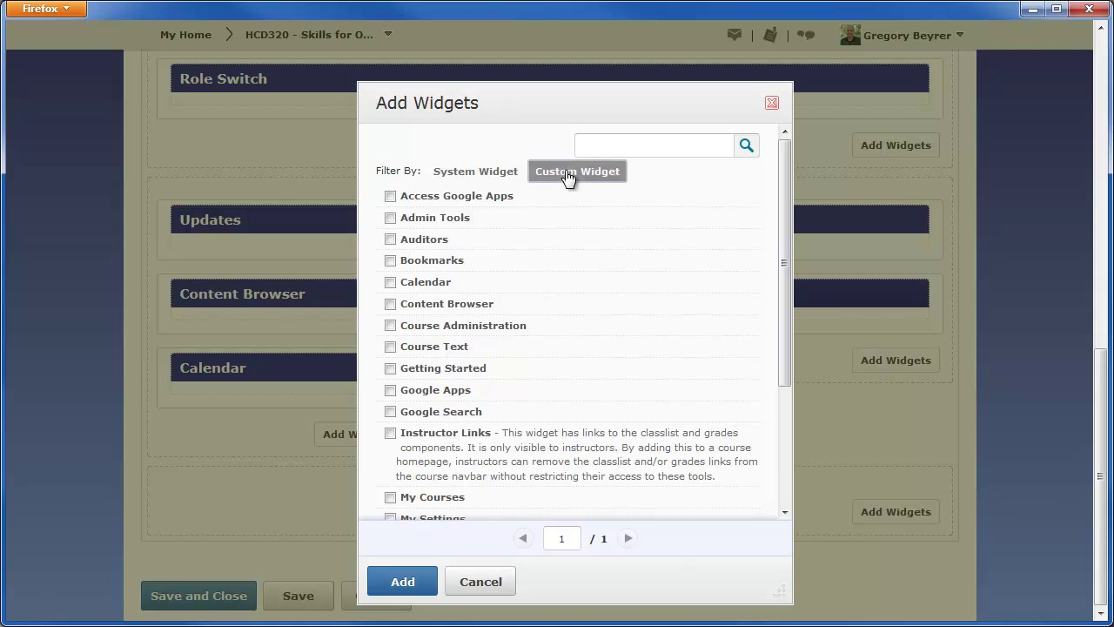
pyautogui.click(390, 195)
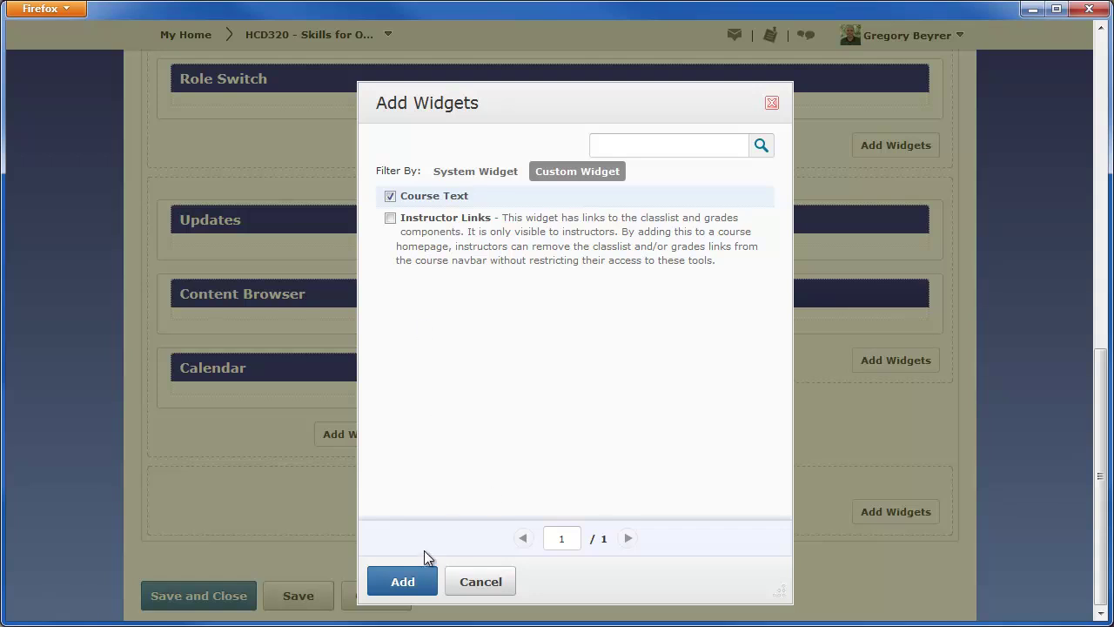
pyautogui.click(403, 582)
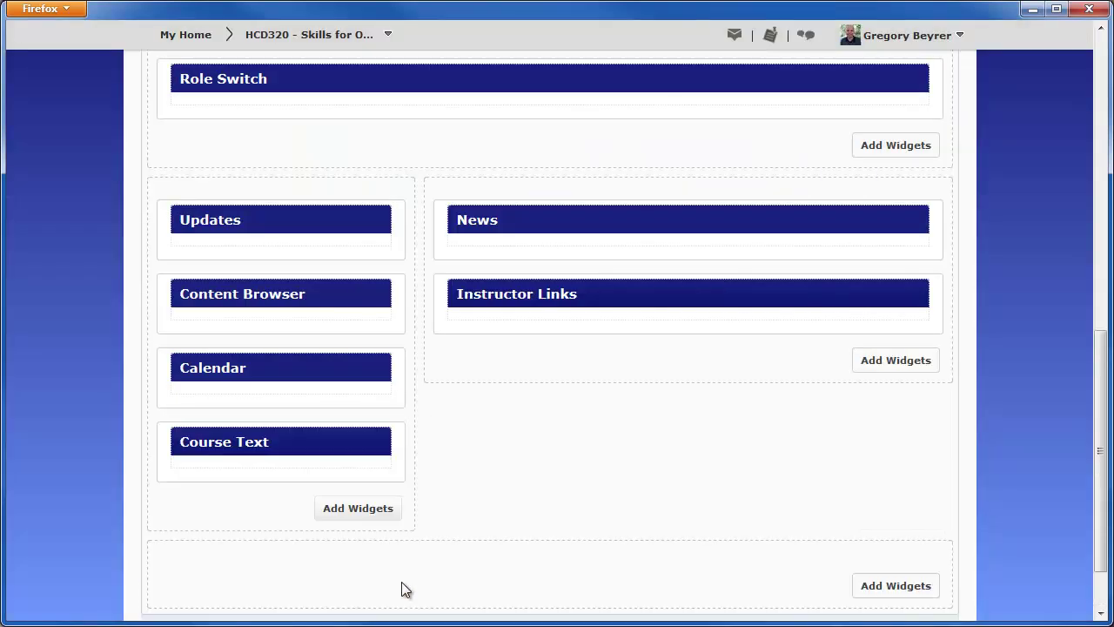
pyautogui.moveTo(294, 470)
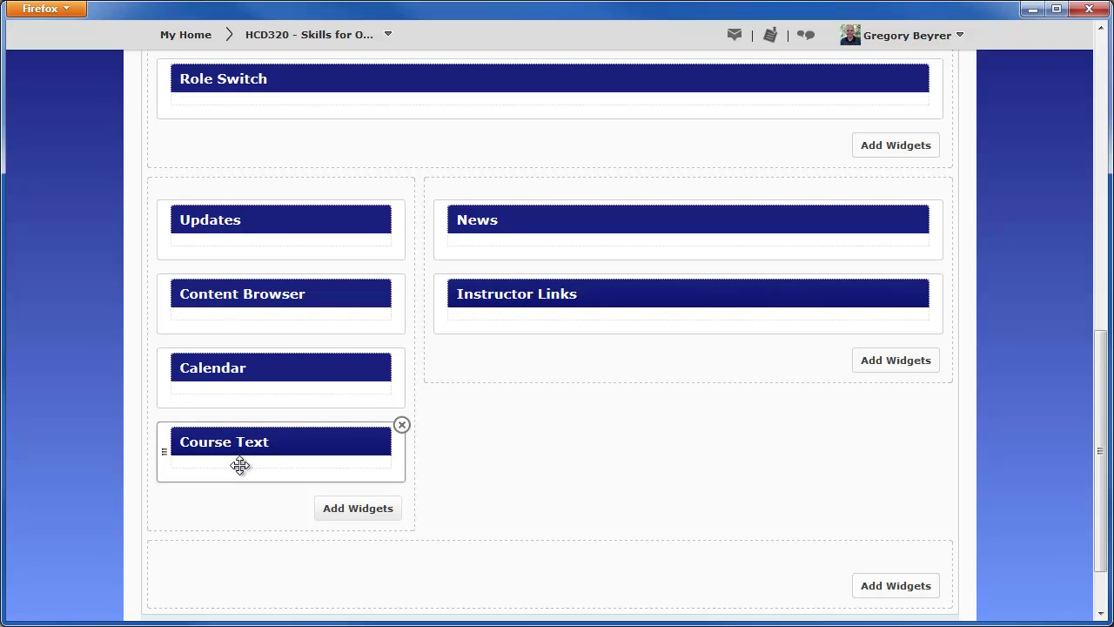
pyautogui.moveTo(167, 451); pyautogui.dragTo(170, 272)
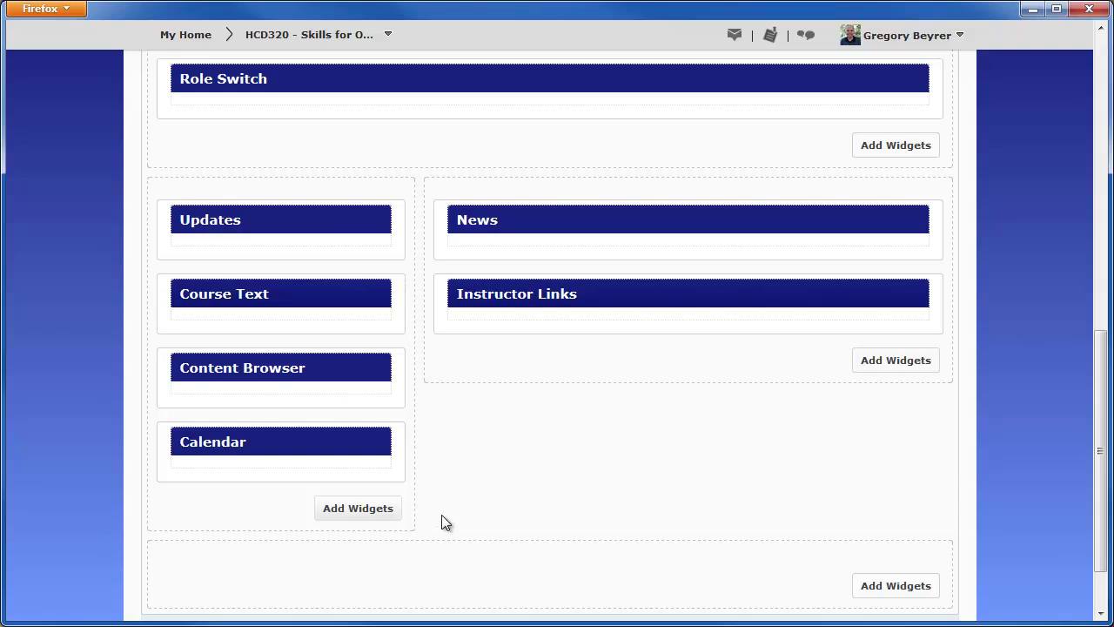
# Save the homepage and display it as the course home
pyautogui.scroll(-2, 442, 516)
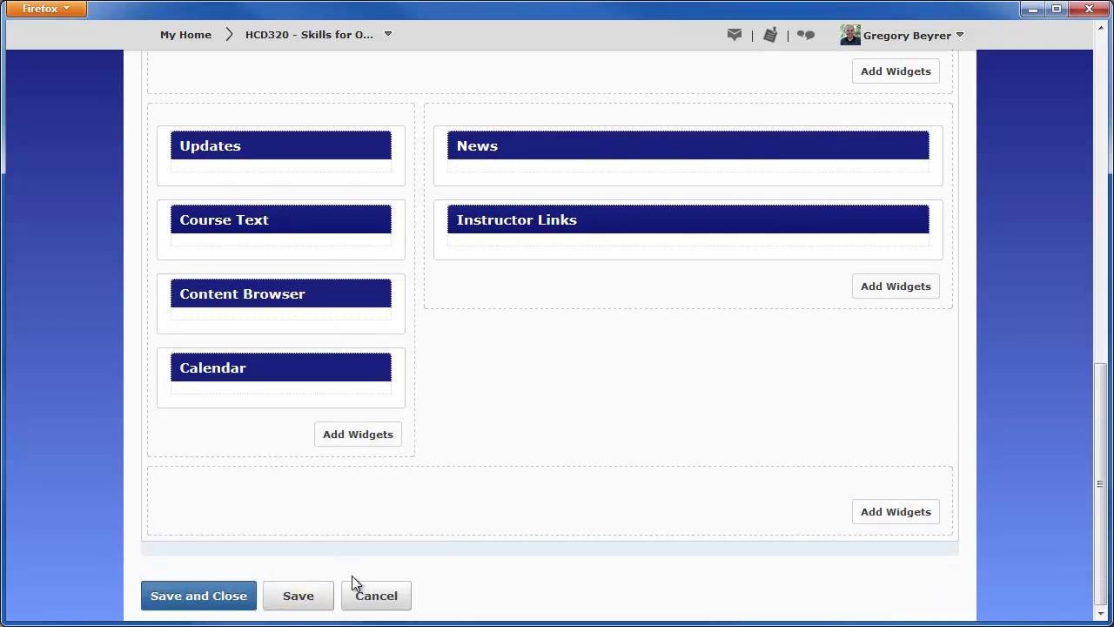
pyautogui.click(303, 594)
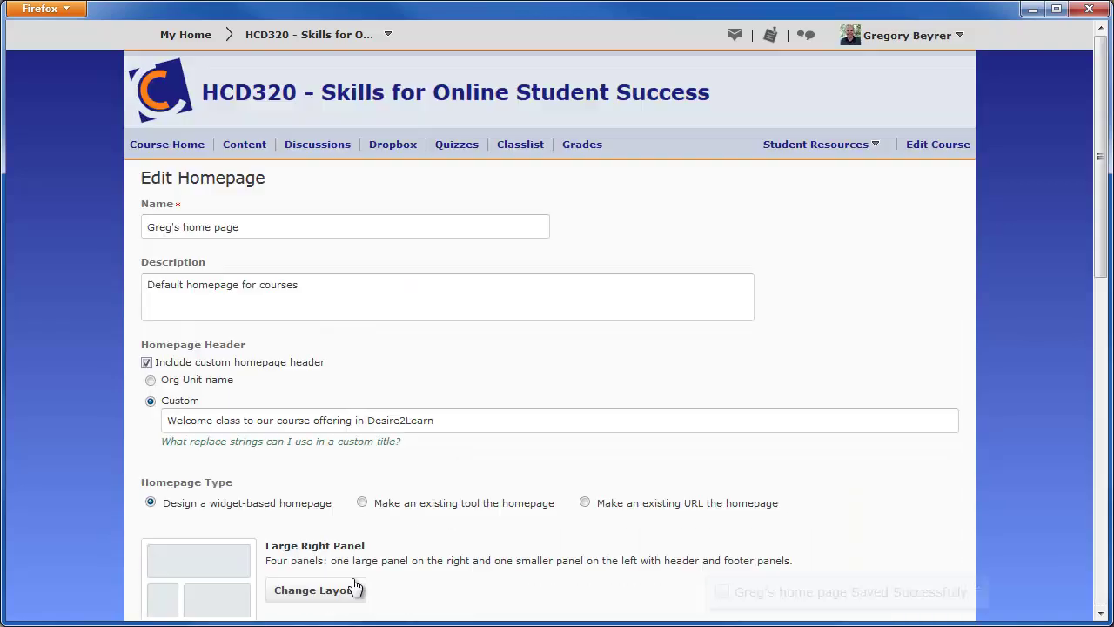
pyautogui.click(168, 147)
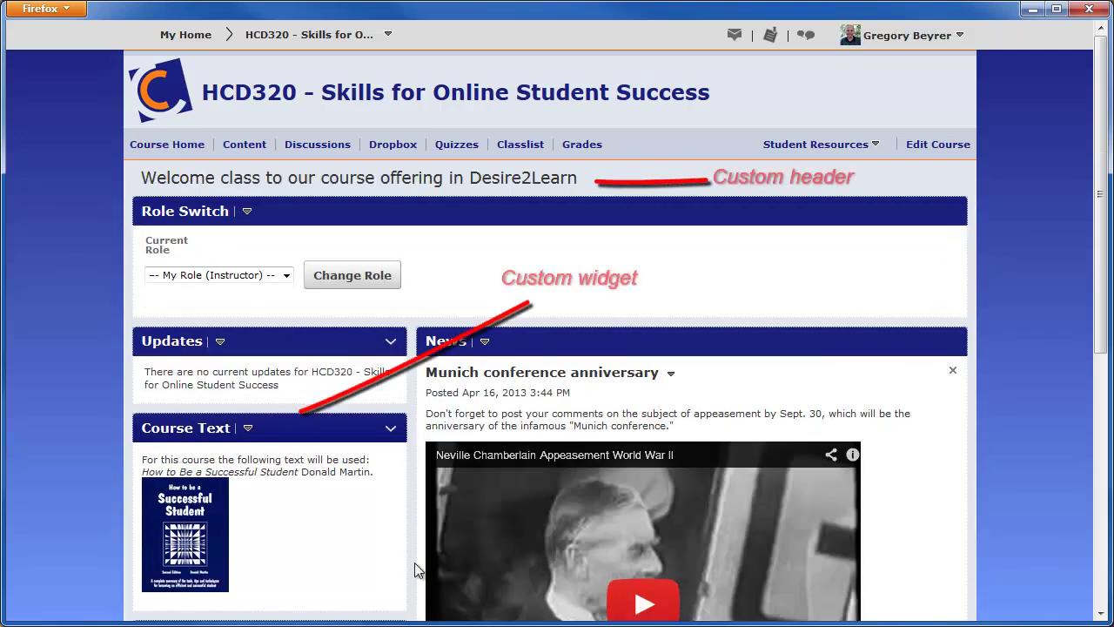